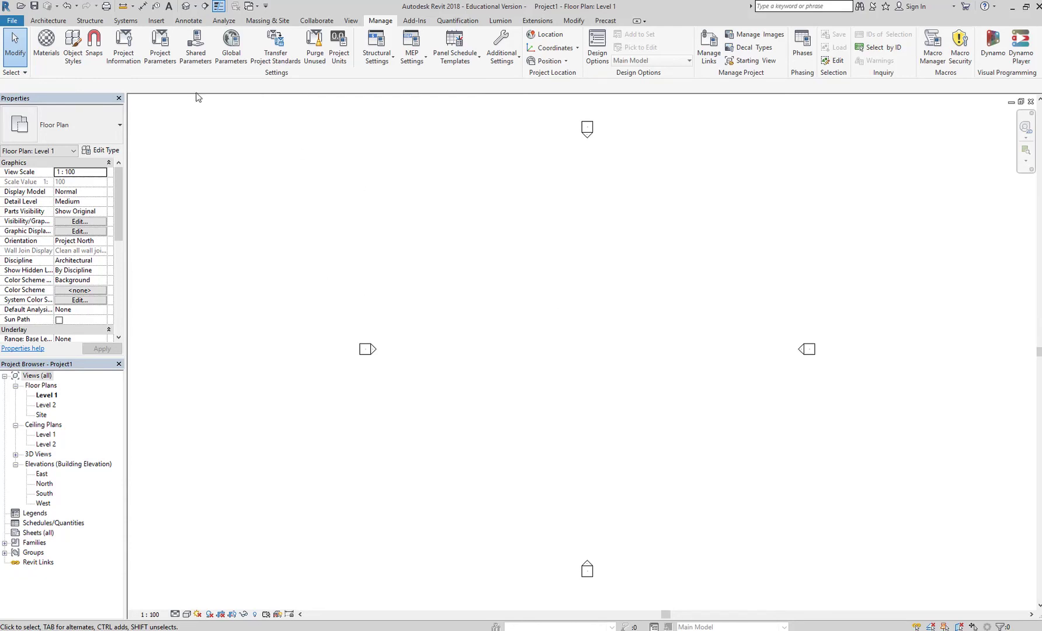
# Show the Insert tab's CAD import and linking tools
pyautogui.click(157, 21)
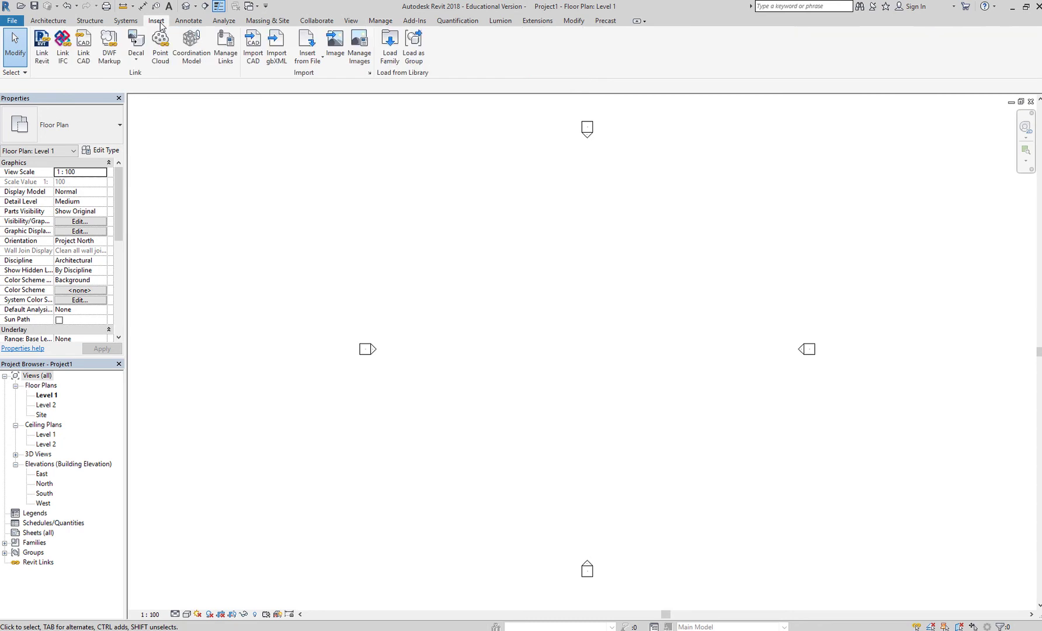
pyautogui.click(260, 54)
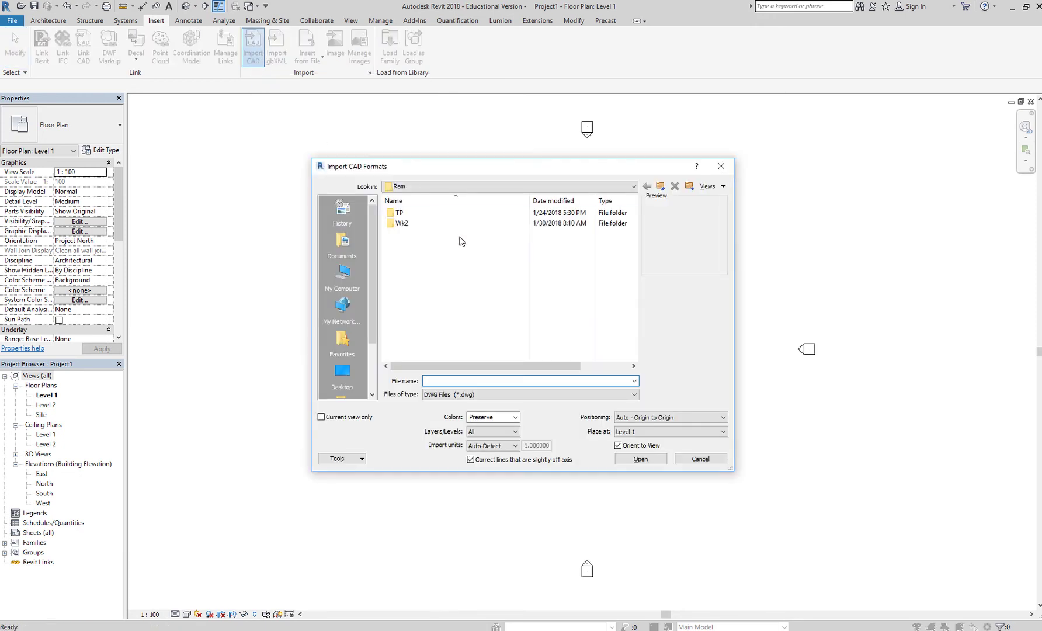
pyautogui.doubleClick(439, 226)
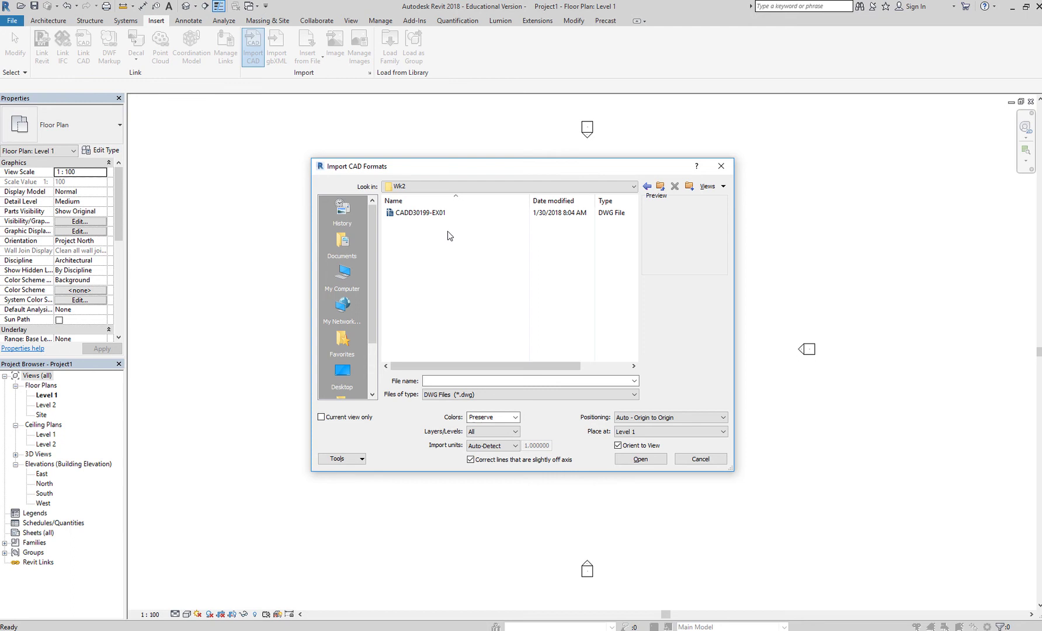
pyautogui.click(448, 213)
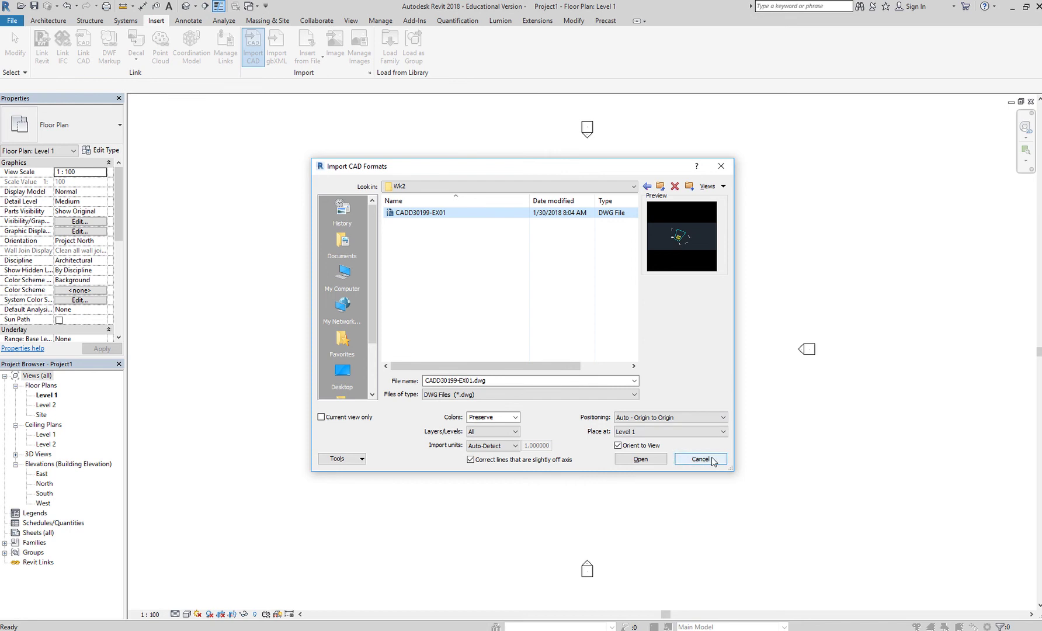
# Cancel the pending import and open the Site floor plan
pyautogui.click(712, 459)
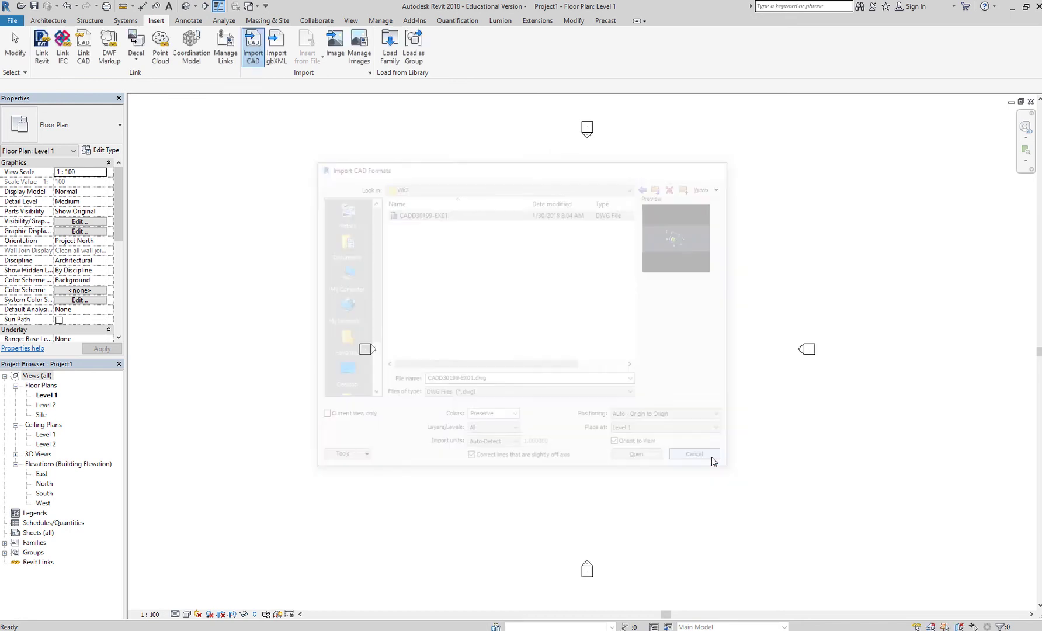
pyautogui.click(42, 416)
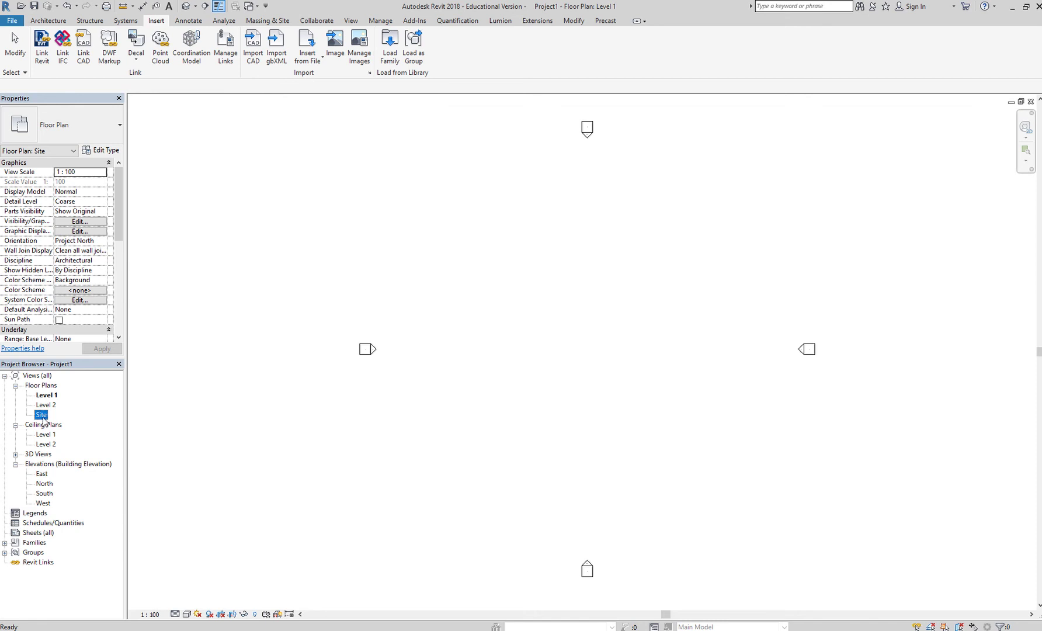
pyautogui.doubleClick(42, 416)
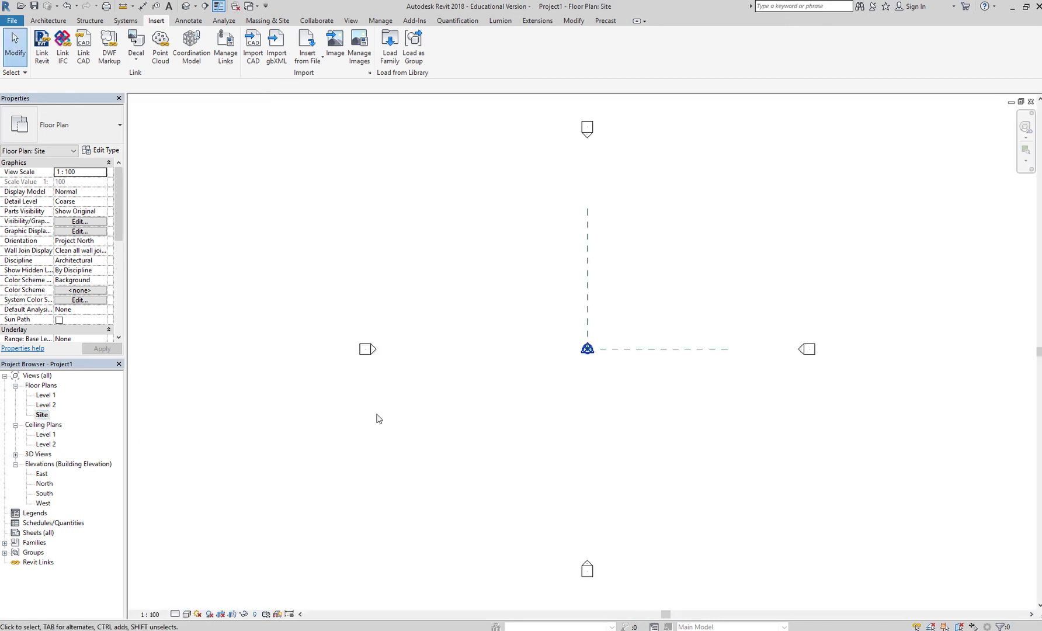
pyautogui.scroll(5, 597, 356)
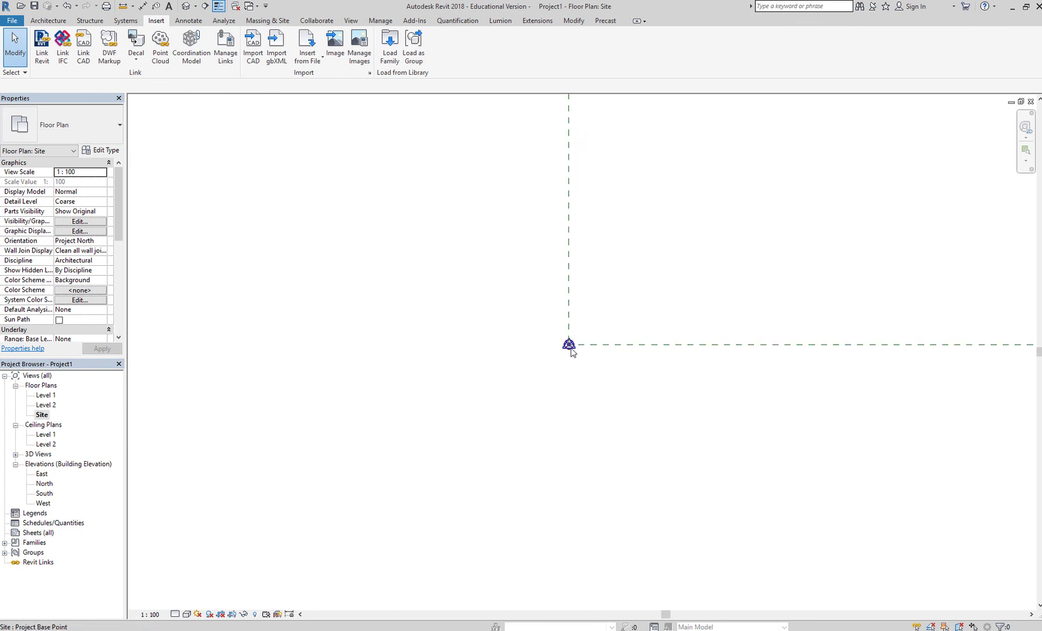
# Check the project base point and Origin E/W reference plane, recentring the view on the origin
pyautogui.click(568, 345)
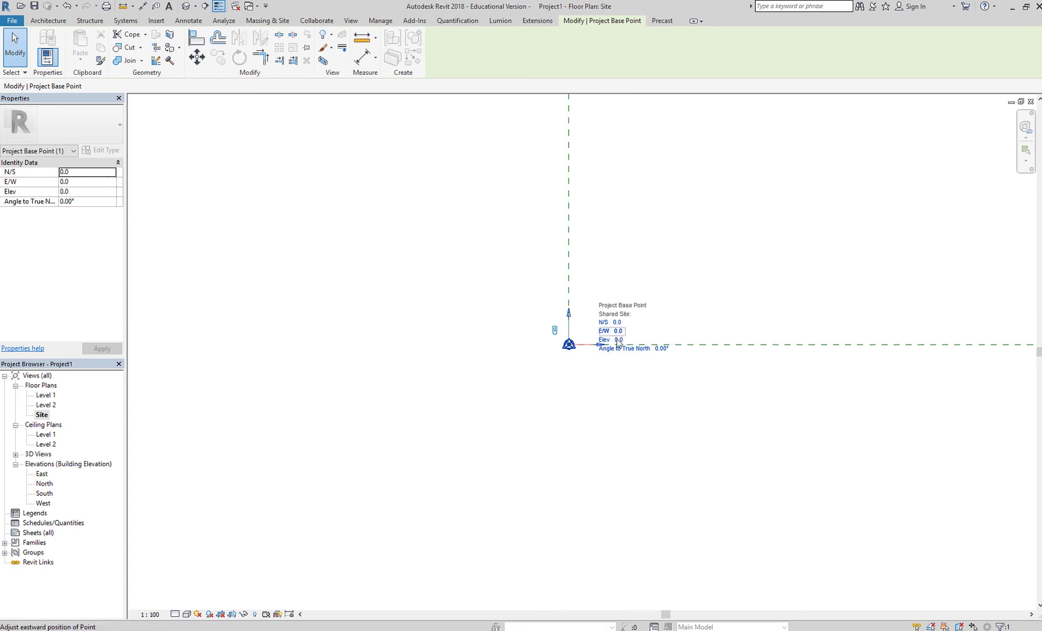
pyautogui.press('Escape')
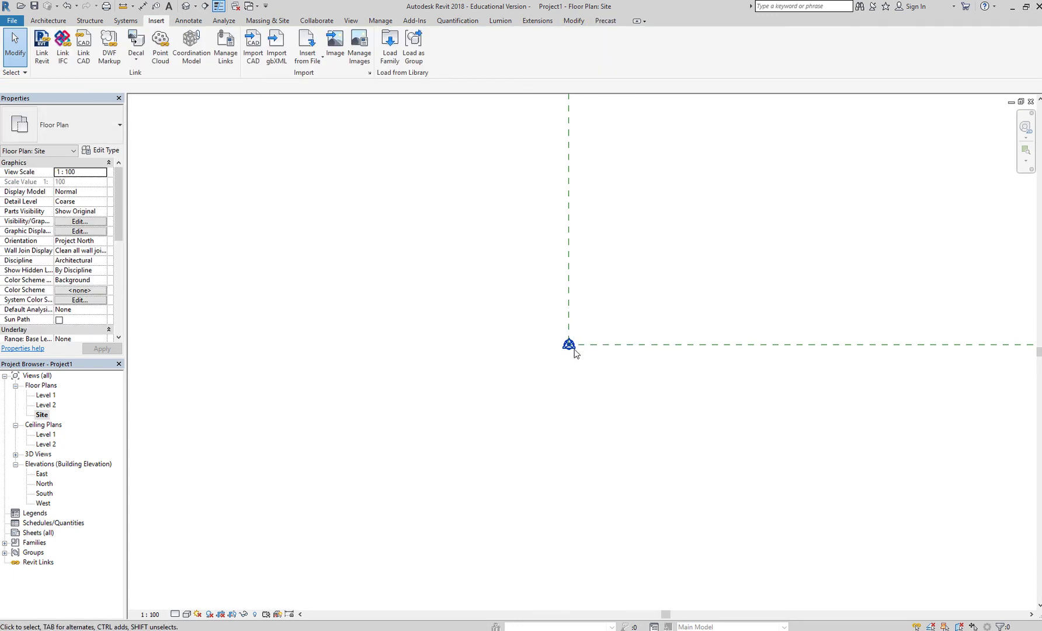
pyautogui.click(576, 348)
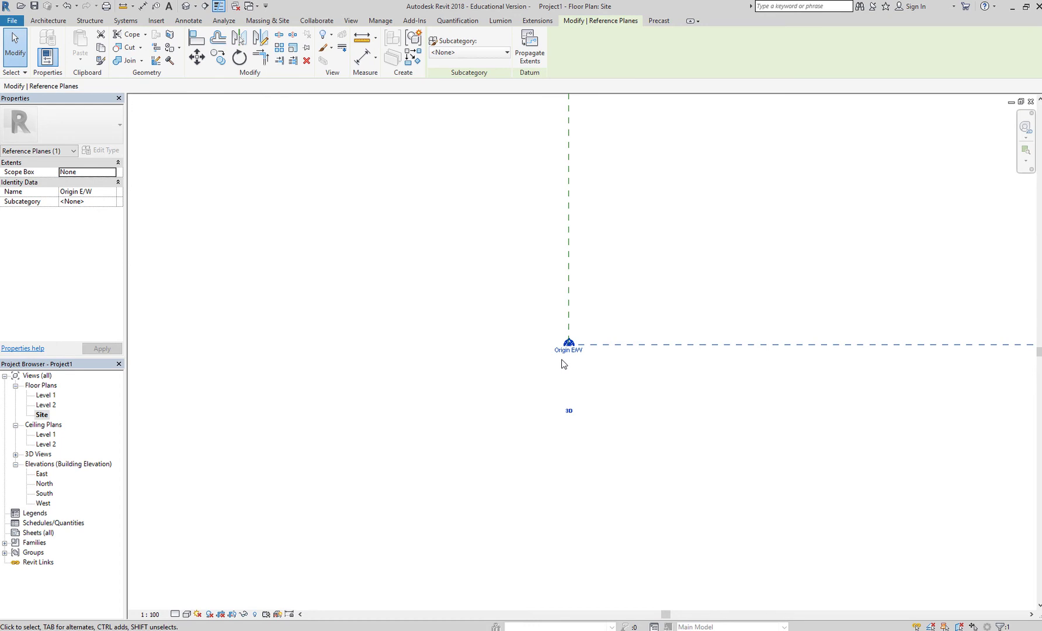
pyautogui.moveTo(728, 414)
pyautogui.mouseDown(button='middle')
pyautogui.moveTo(781, 428)
pyautogui.moveTo(577, 412)
pyautogui.mouseUp(button='middle')
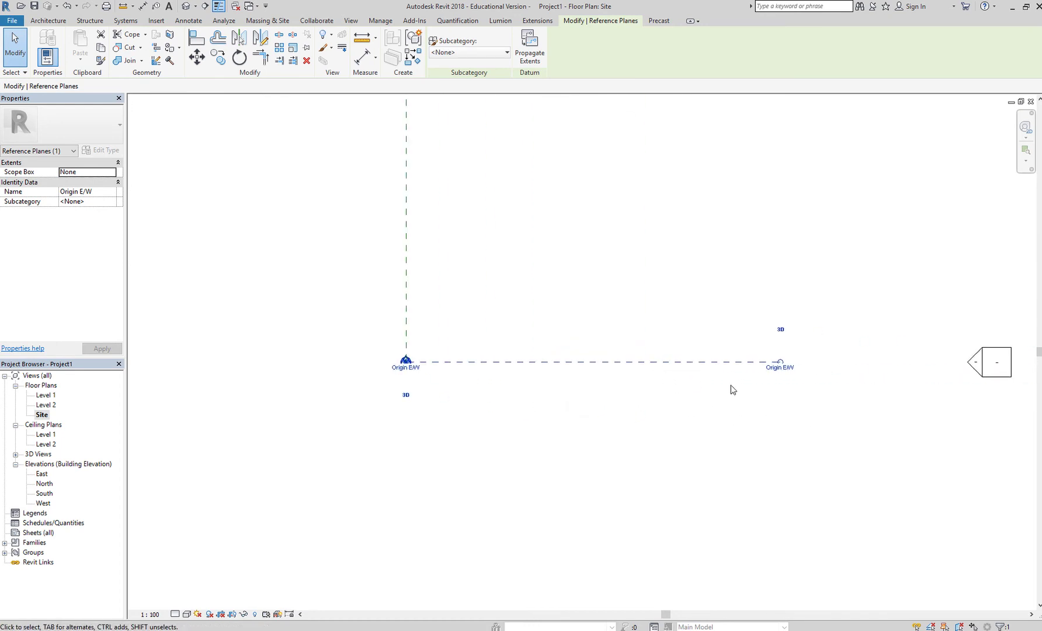
pyautogui.click(679, 426)
pyautogui.scroll(-3, 479, 466)
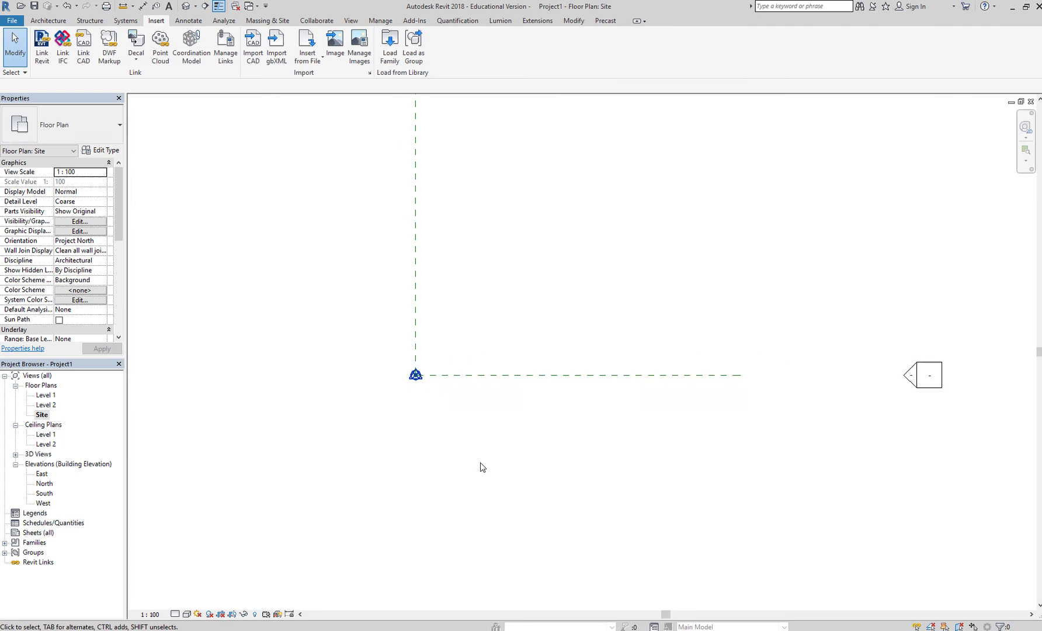
pyautogui.moveTo(476, 473); pyautogui.dragTo(597, 442, button='middle')
pyautogui.scroll(-2, 596, 440)
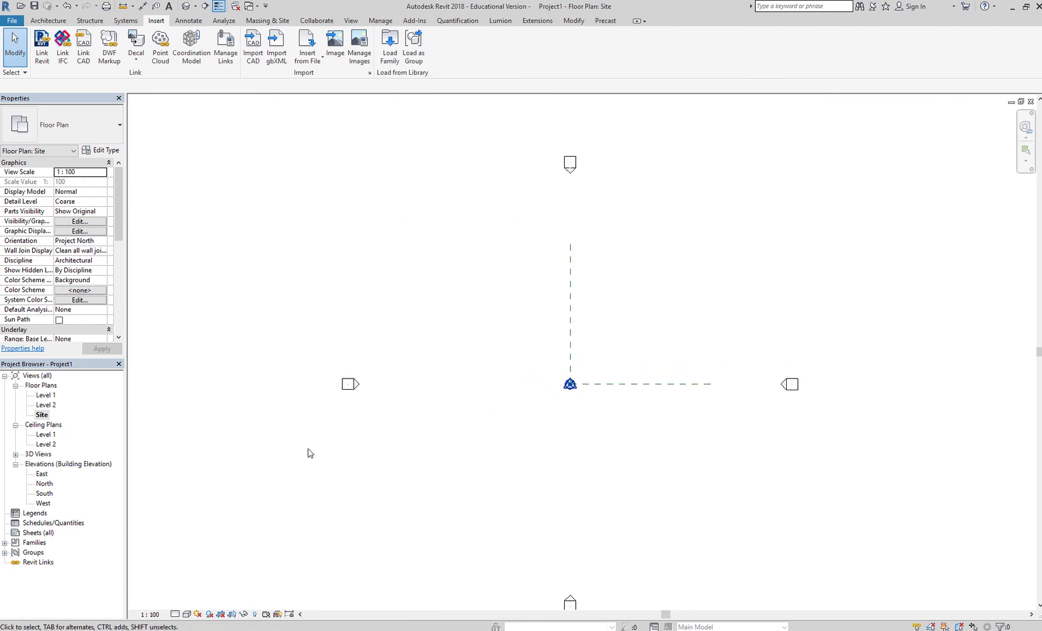
pyautogui.scroll(-1, 327, 447)
pyautogui.moveTo(380, 442); pyautogui.dragTo(408, 428, button='middle')
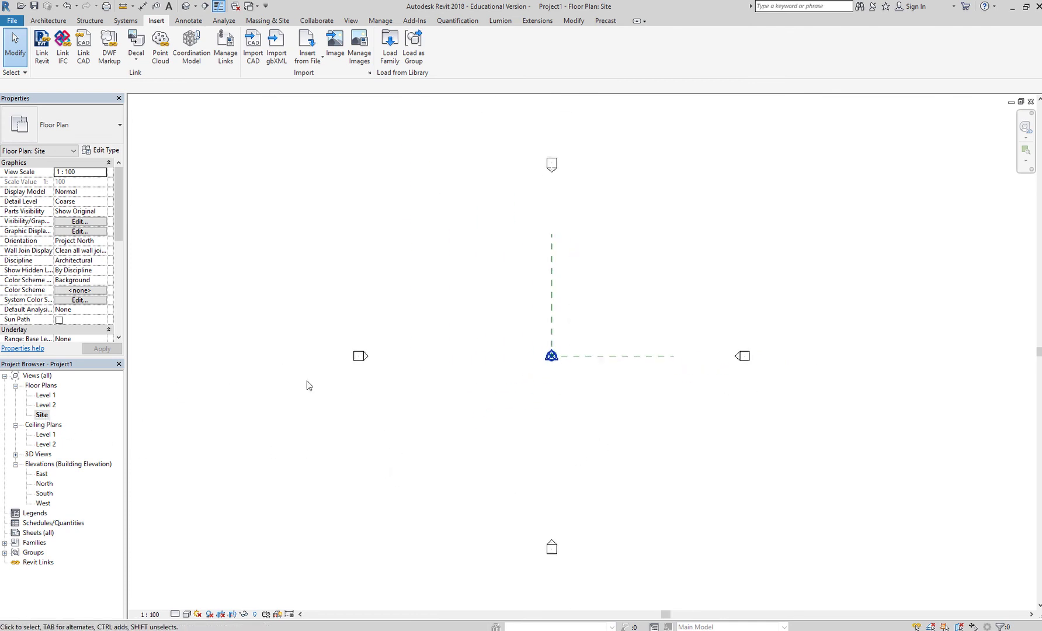
# Pick CADD30199-EX01.dwg from the Wk2 folder in Import CAD with Current view only ticked
pyautogui.click(257, 56)
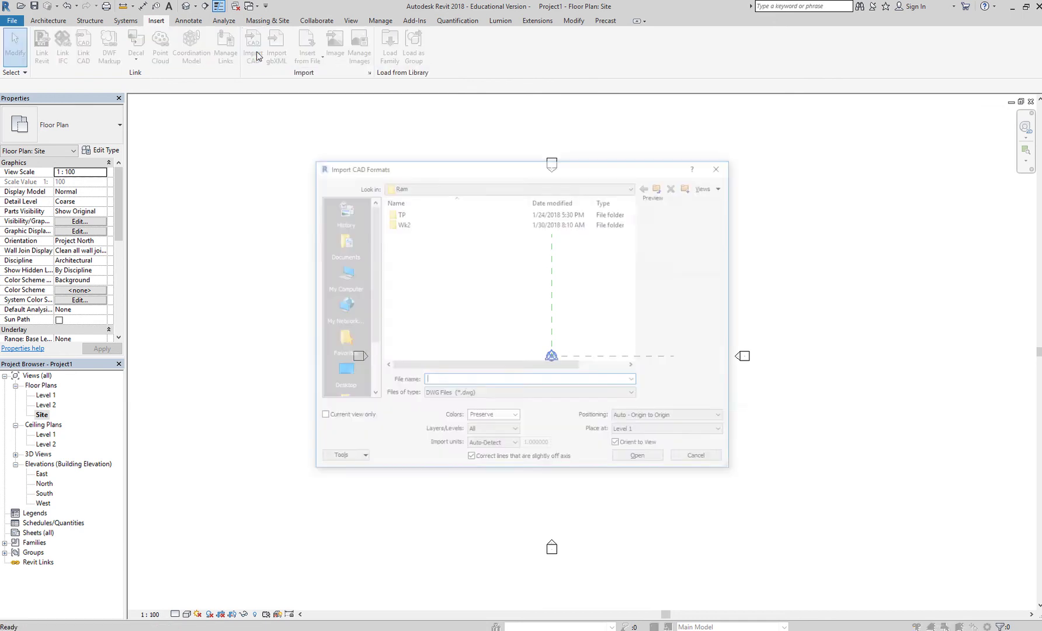
pyautogui.doubleClick(402, 223)
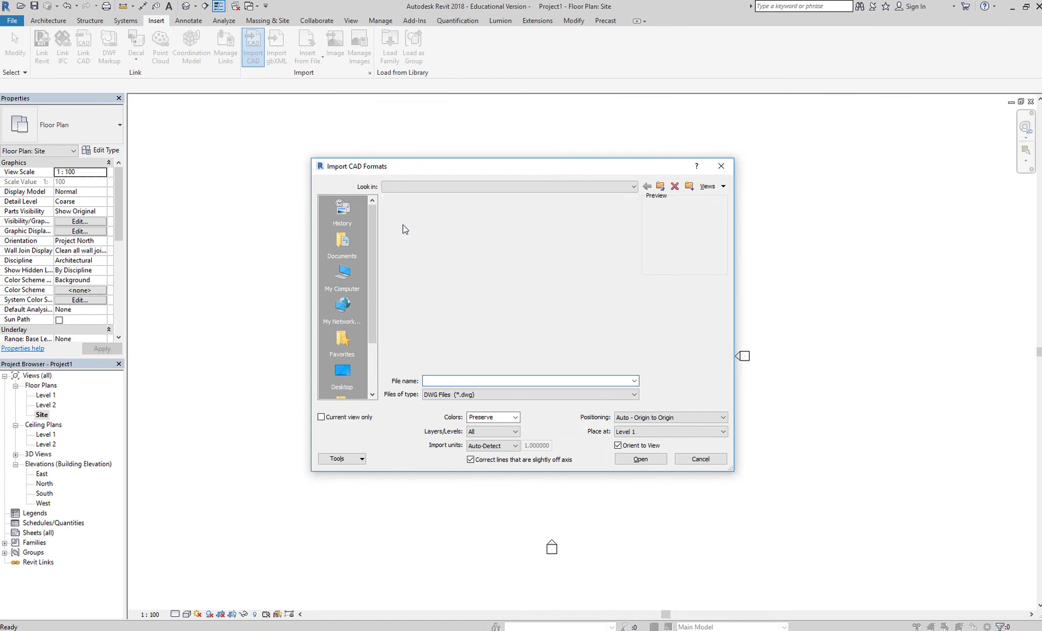
pyautogui.click(409, 213)
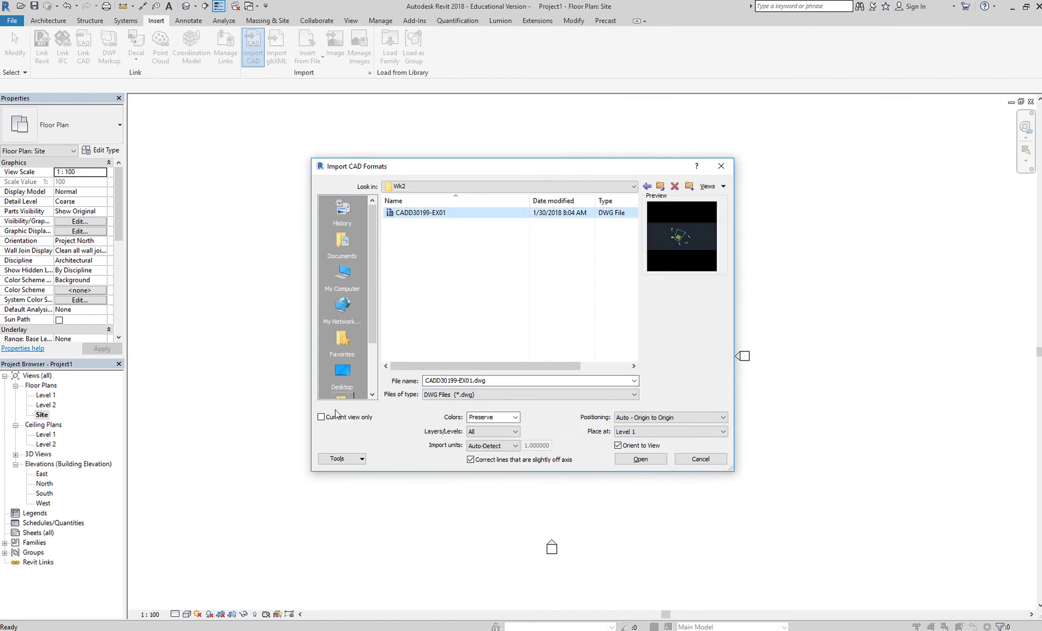
pyautogui.click(321, 417)
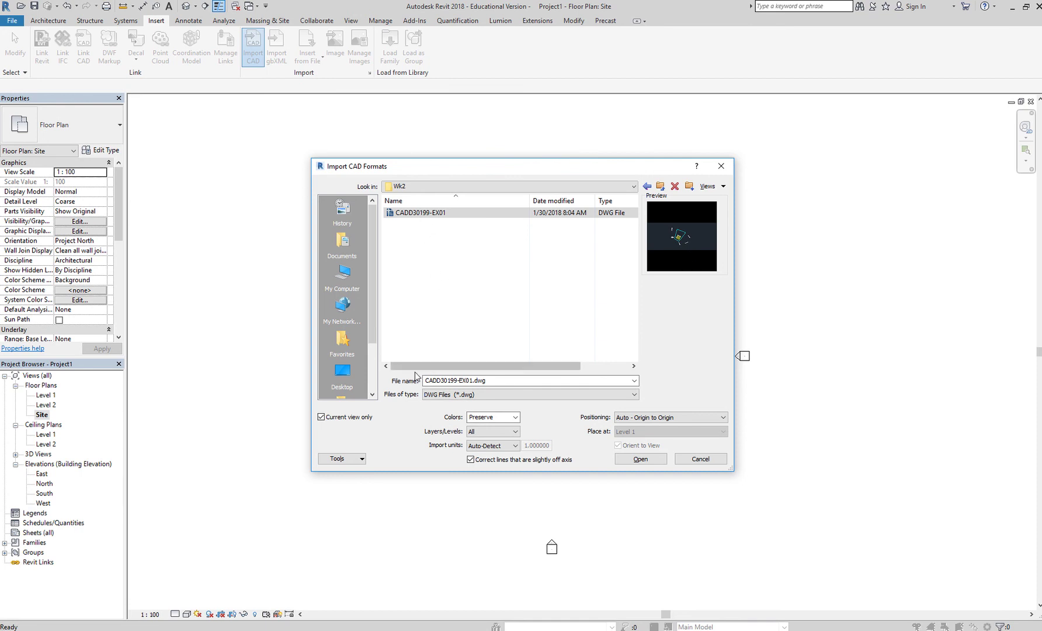
# Set the import Colors to Black and White and Layers/Levels to All
pyautogui.click(516, 417)
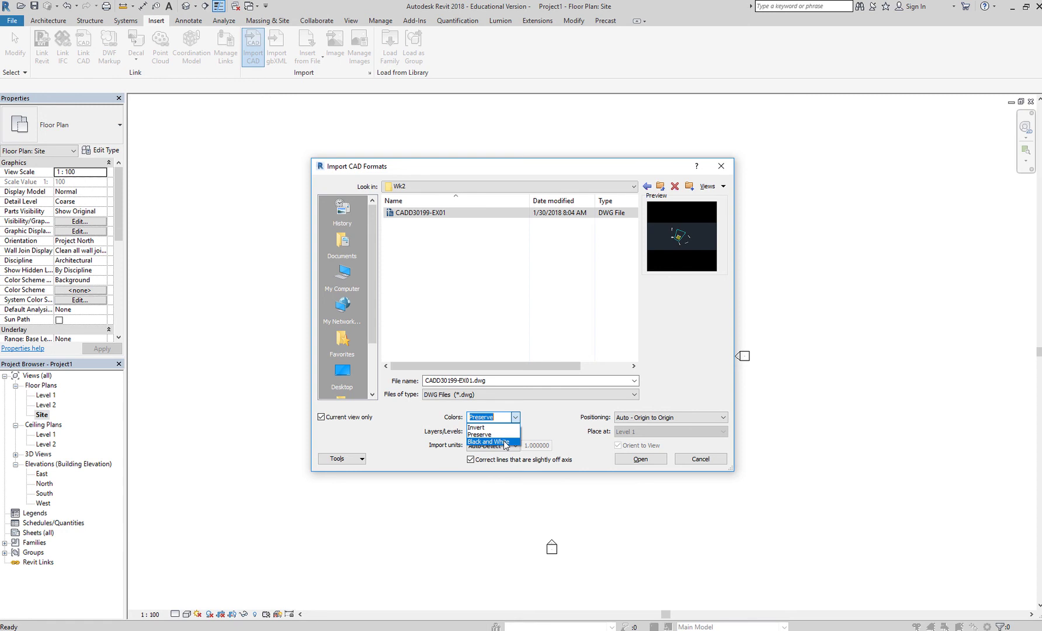
pyautogui.click(508, 442)
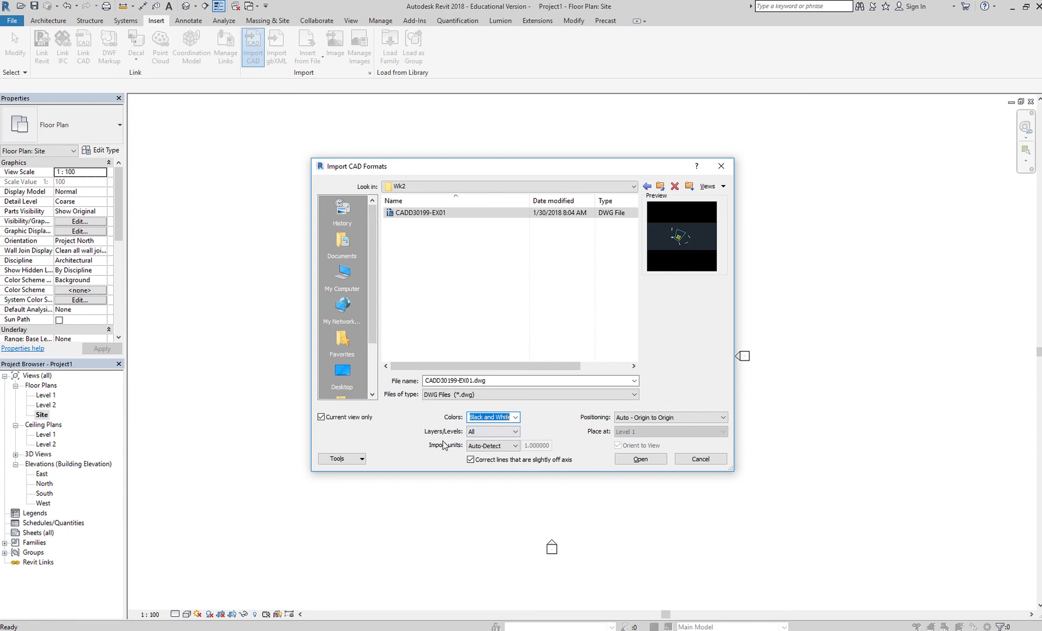
pyautogui.click(515, 432)
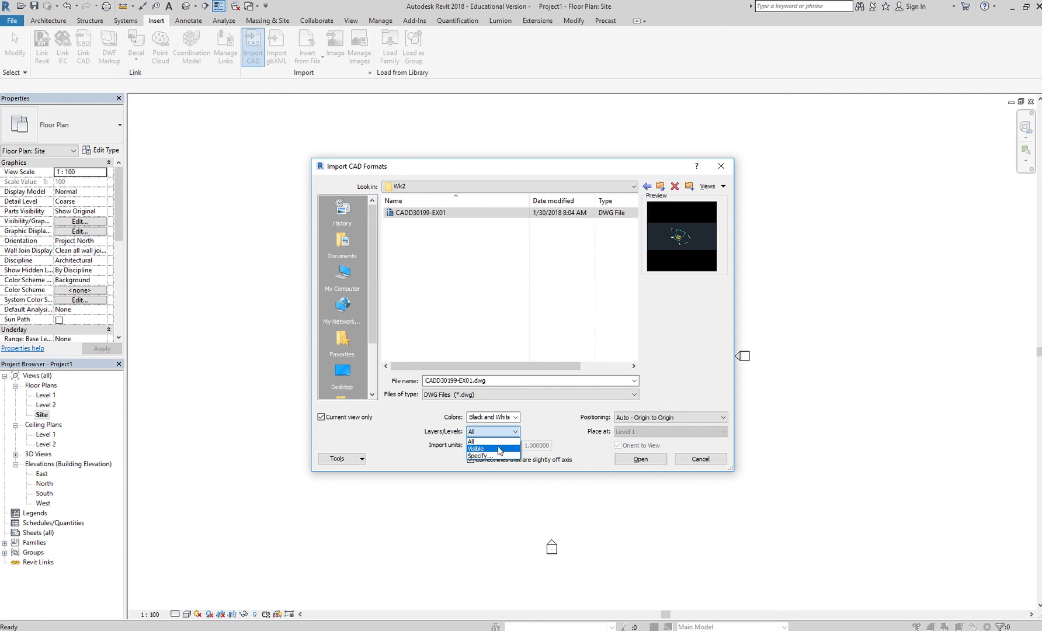
pyautogui.click(496, 441)
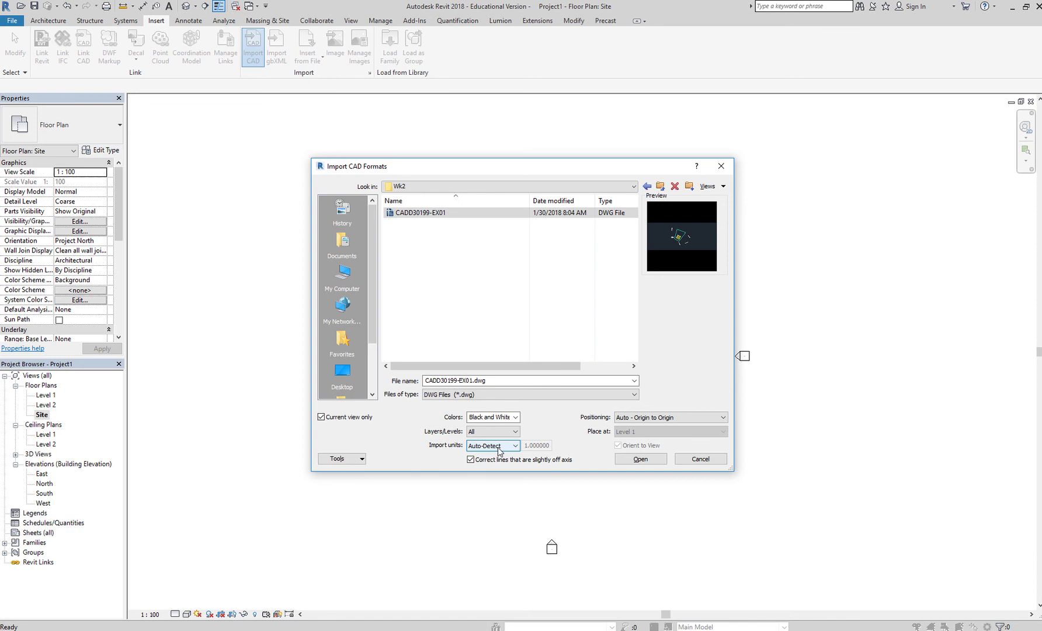
# Change the Import units from Auto-Detect to millimeter
pyautogui.click(515, 447)
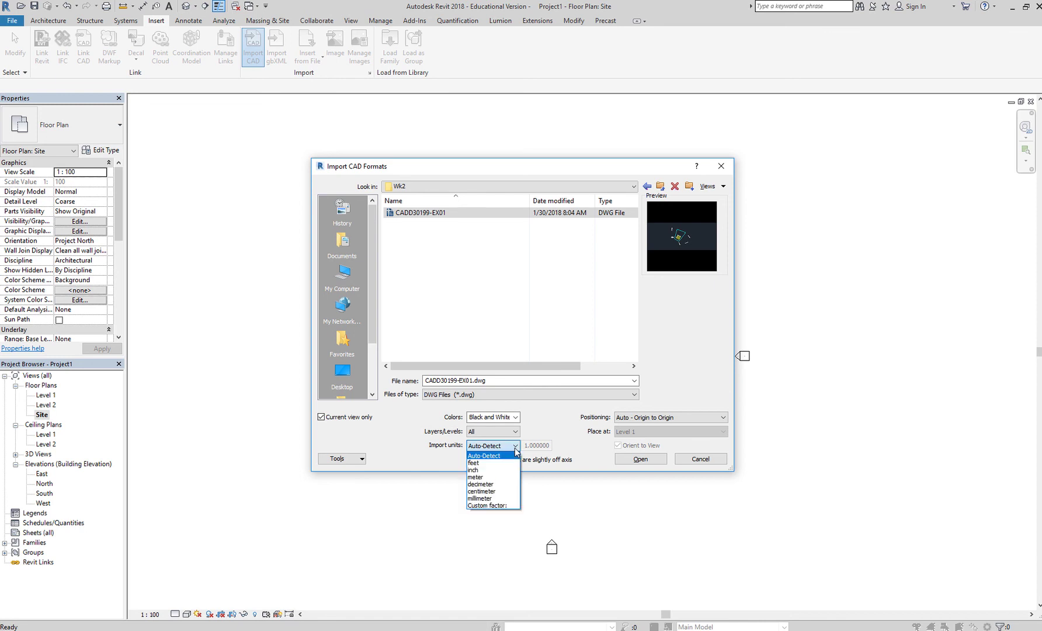
pyautogui.click(506, 498)
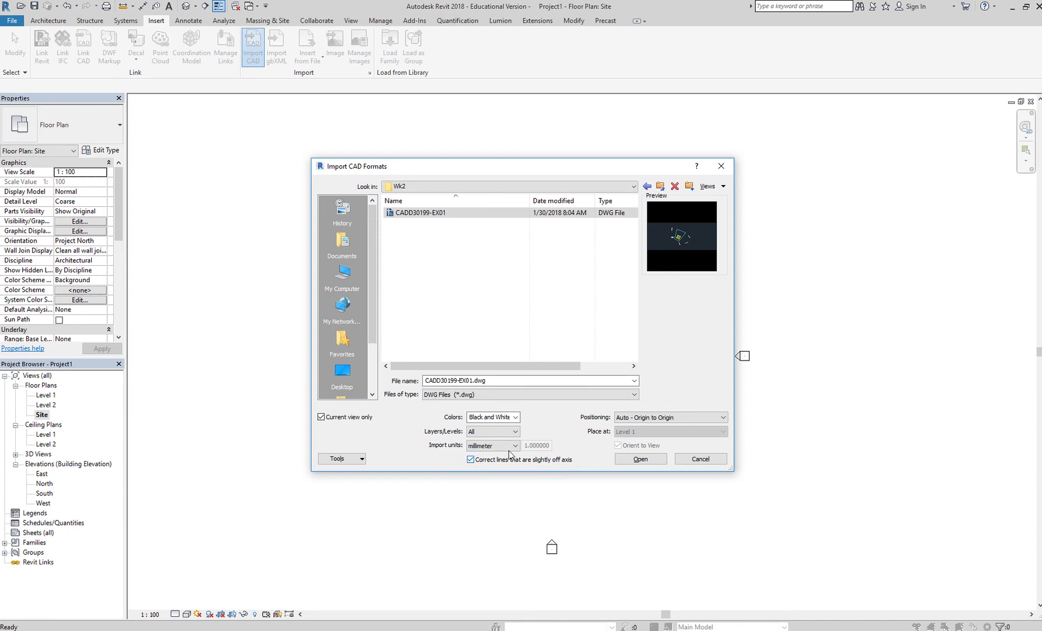
# Uncheck 'Correct lines that are slightly off axis' for the CADD30199-EX01.dwg import
pyautogui.click(472, 460)
pyautogui.click(674, 420)
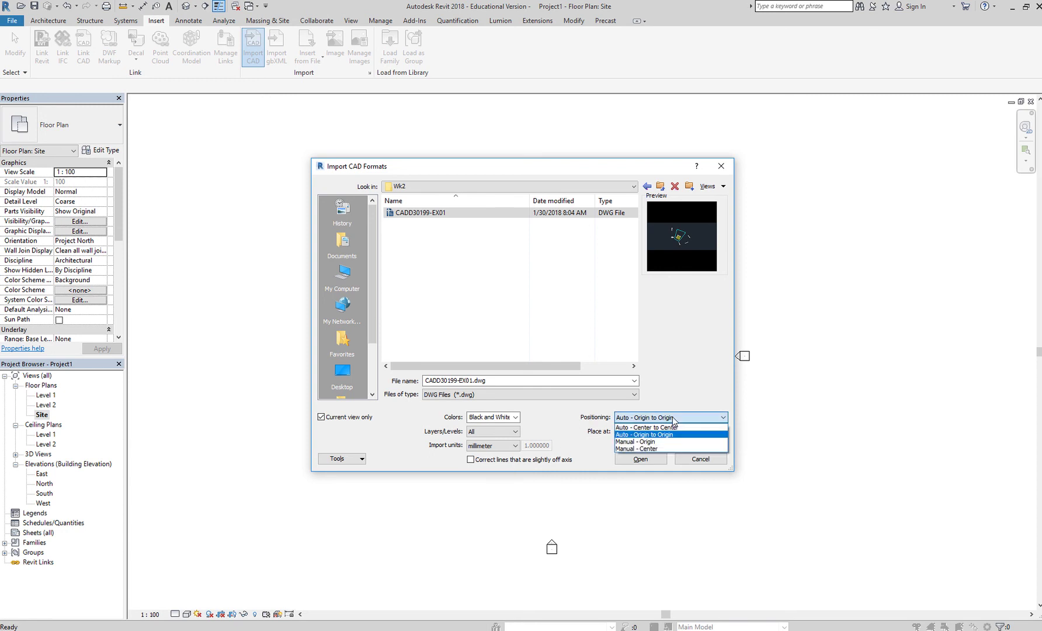
# Set the import Positioning to Manual - Center
pyautogui.click(662, 449)
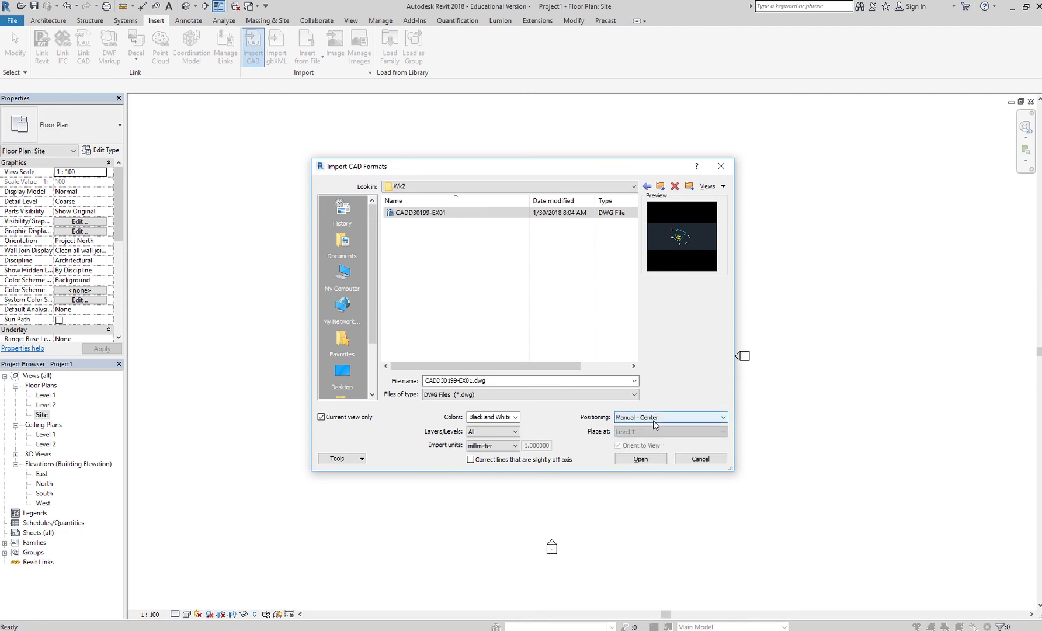
pyautogui.click(684, 420)
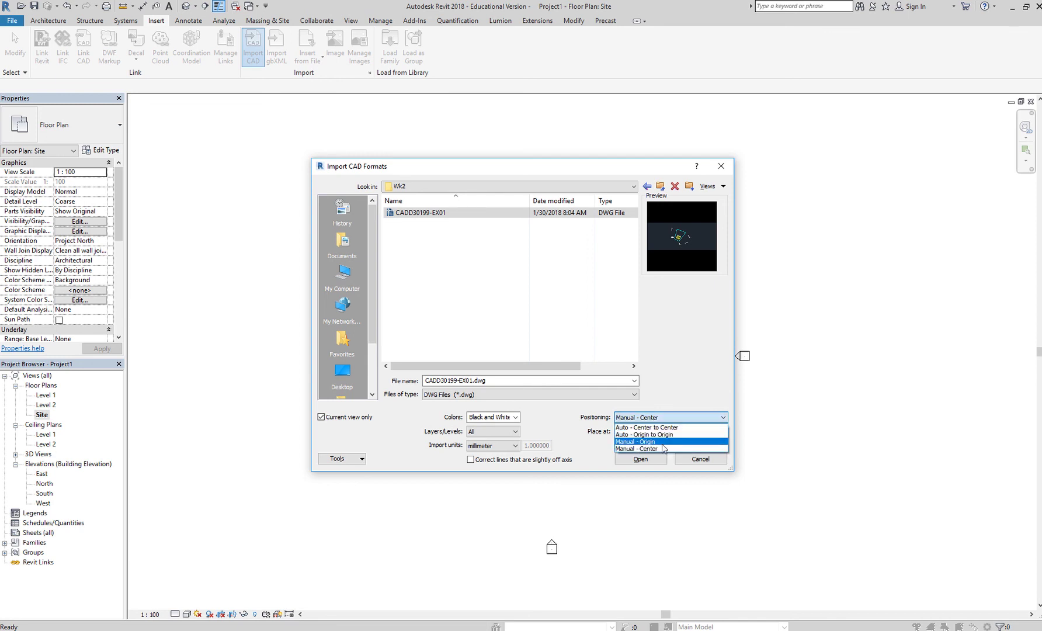
pyautogui.click(659, 449)
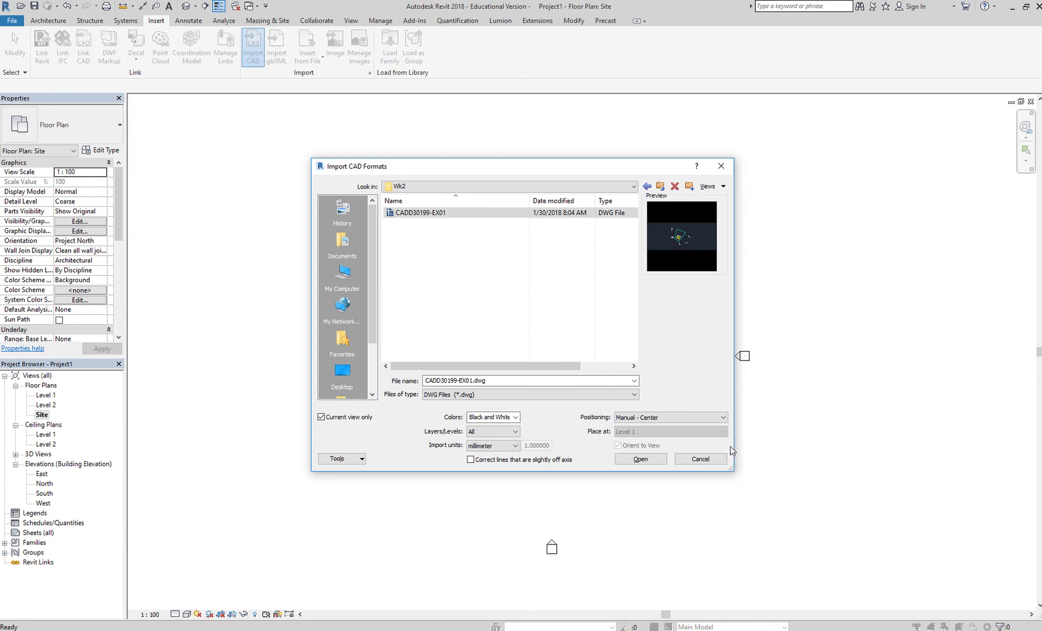
# Import CADD30199-EX01.dwg so its preview follows the pointer in the Site plan
pyautogui.click(660, 459)
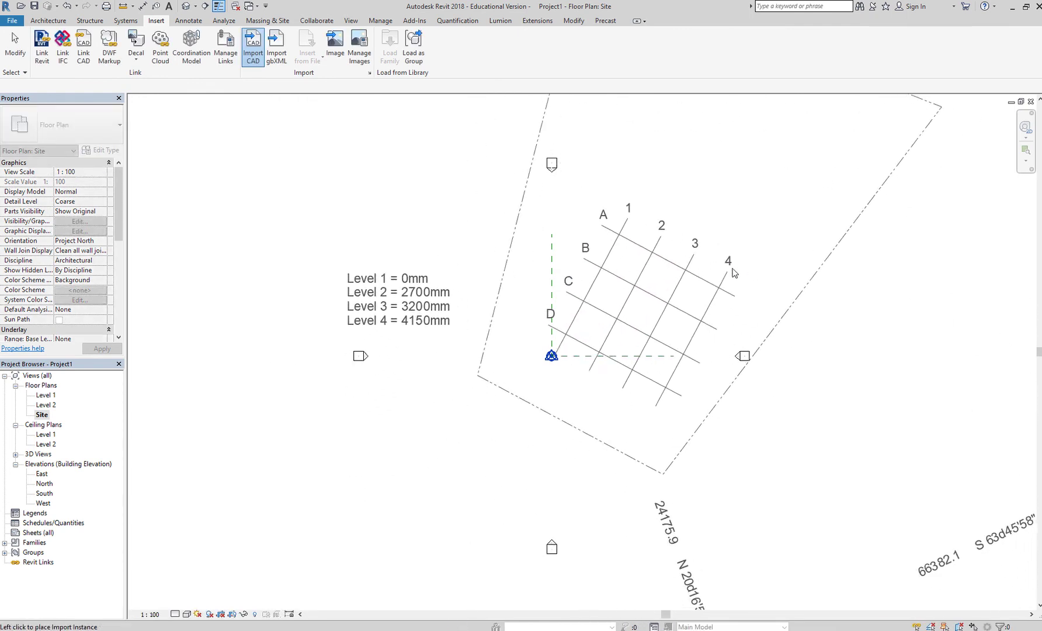
pyautogui.scroll(-5, 684, 334)
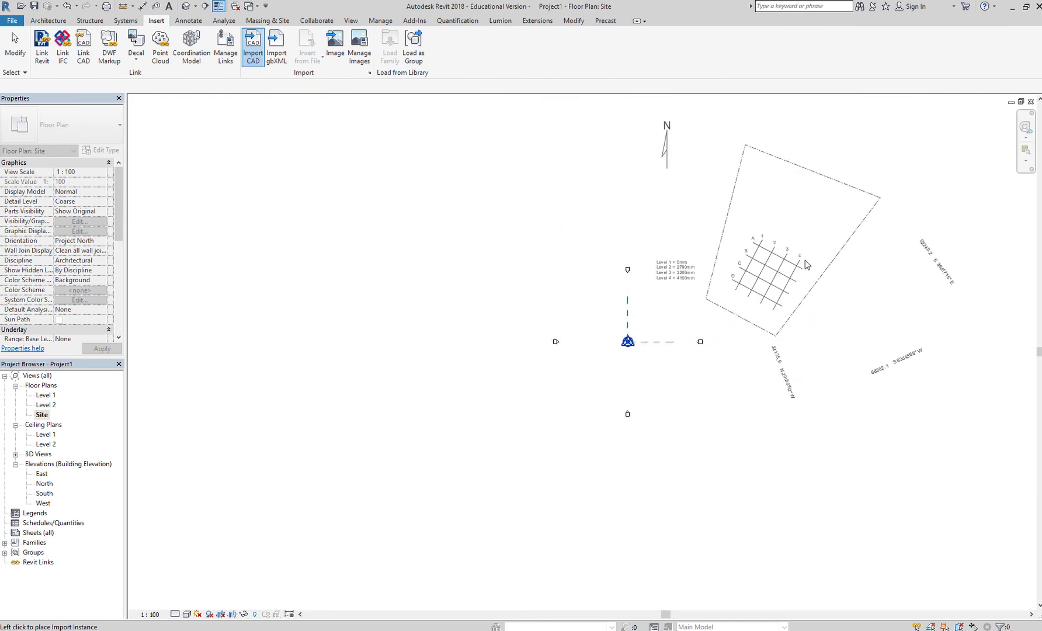
pyautogui.scroll(3, 685, 335)
pyautogui.scroll(4, 685, 335)
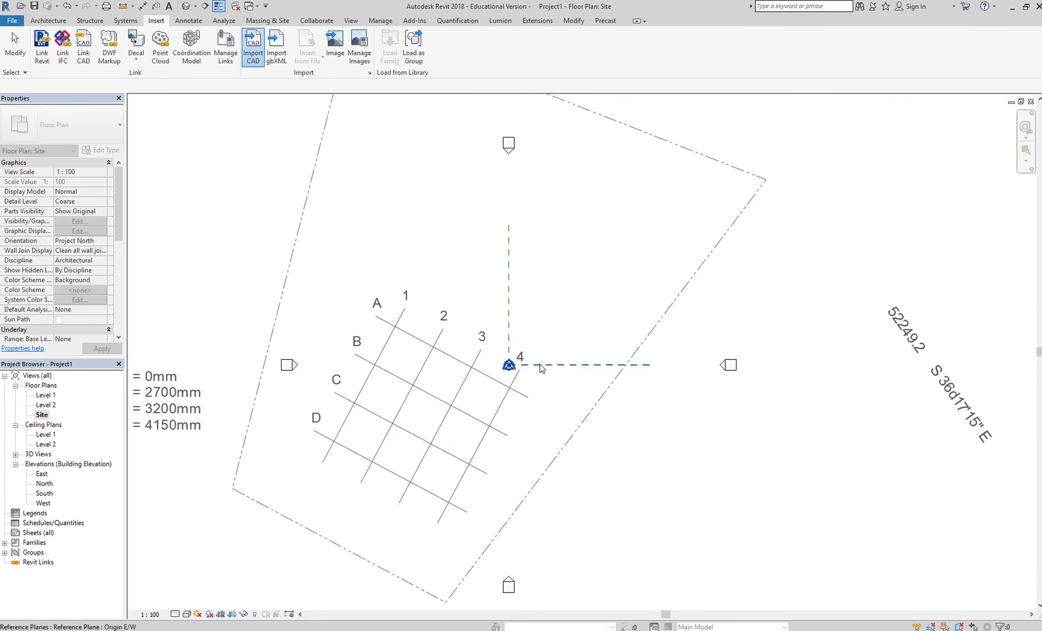
# Drop the site drawing near the project base point and select the DWG instance
pyautogui.click(735, 290)
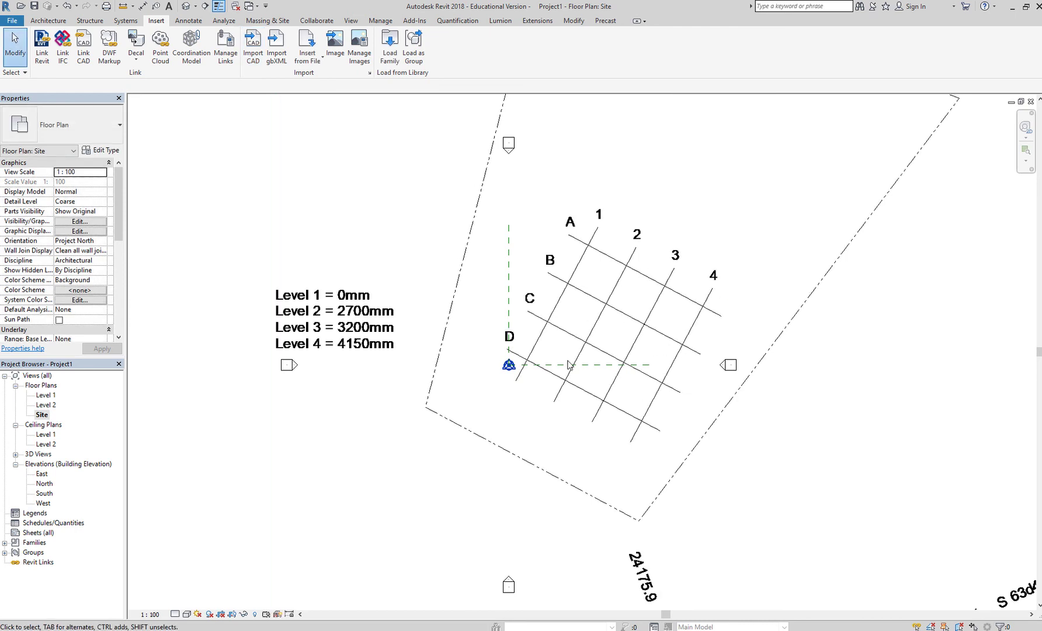
pyautogui.scroll(4, 570, 365)
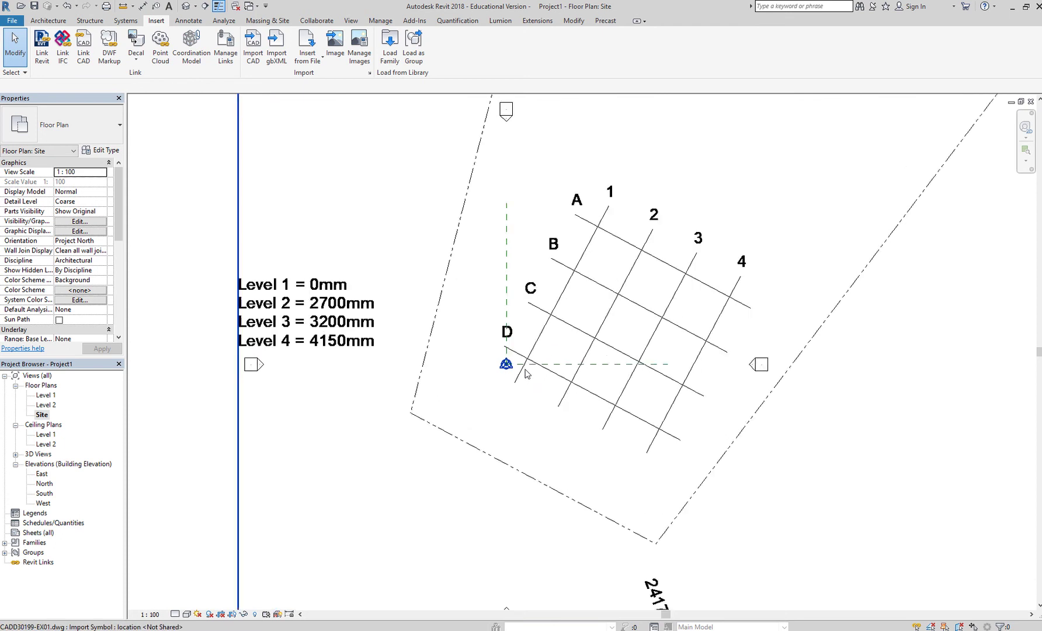
pyautogui.click(549, 324)
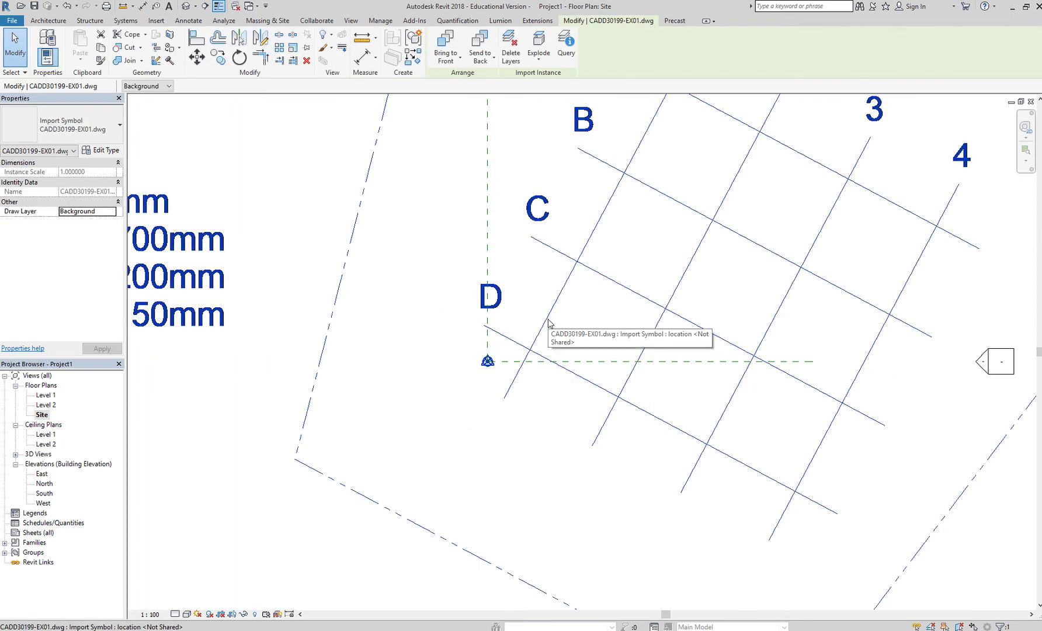
# Move the DWG from the D/1 grid intersection onto the project base point
pyautogui.click(201, 64)
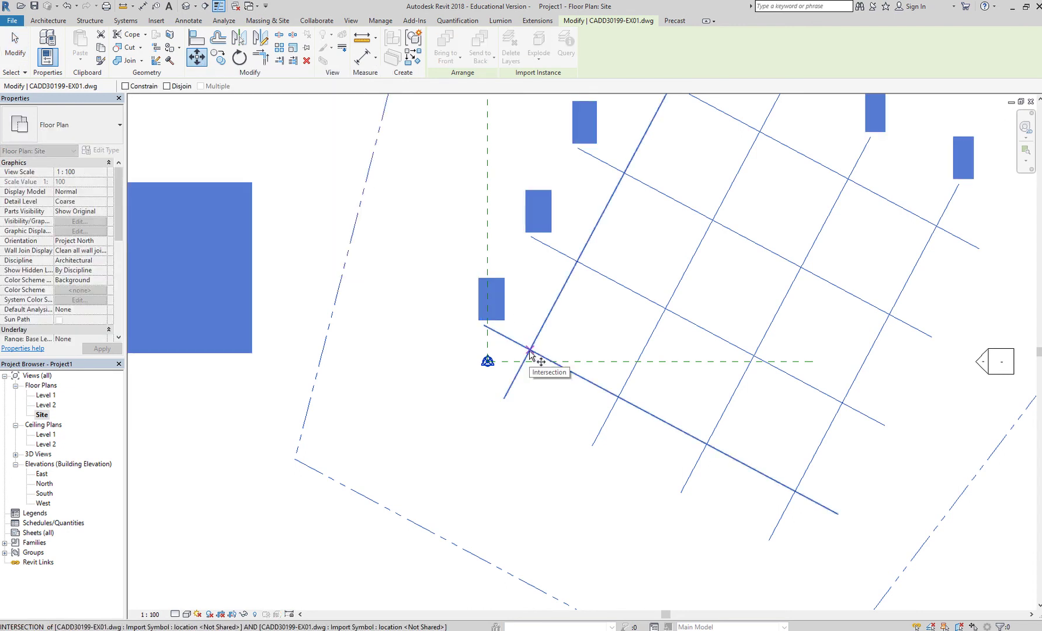
pyautogui.scroll(4, 530, 351)
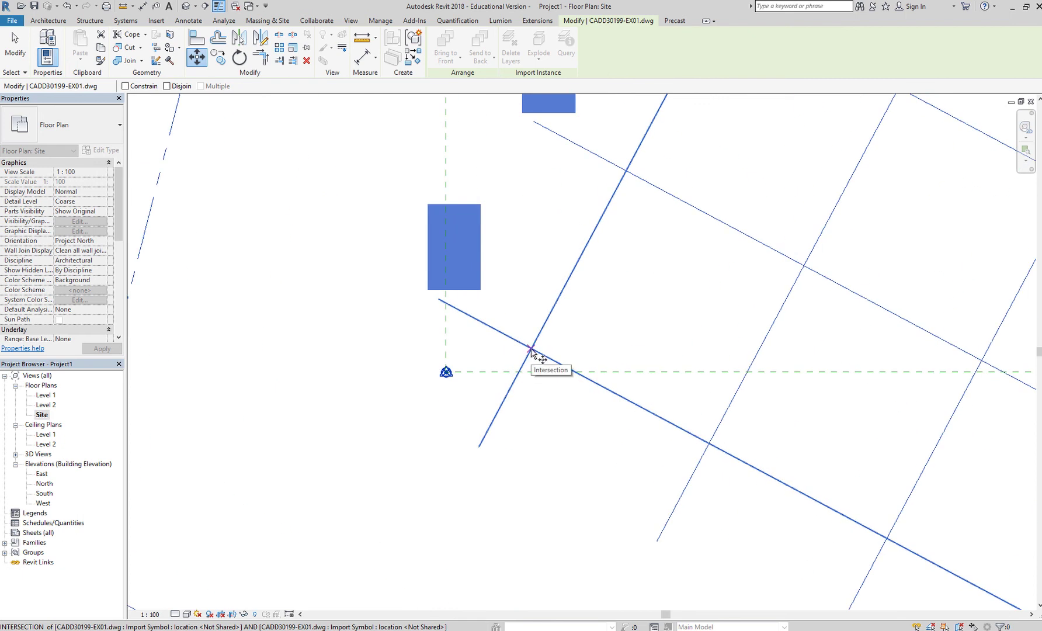
pyautogui.click(531, 351)
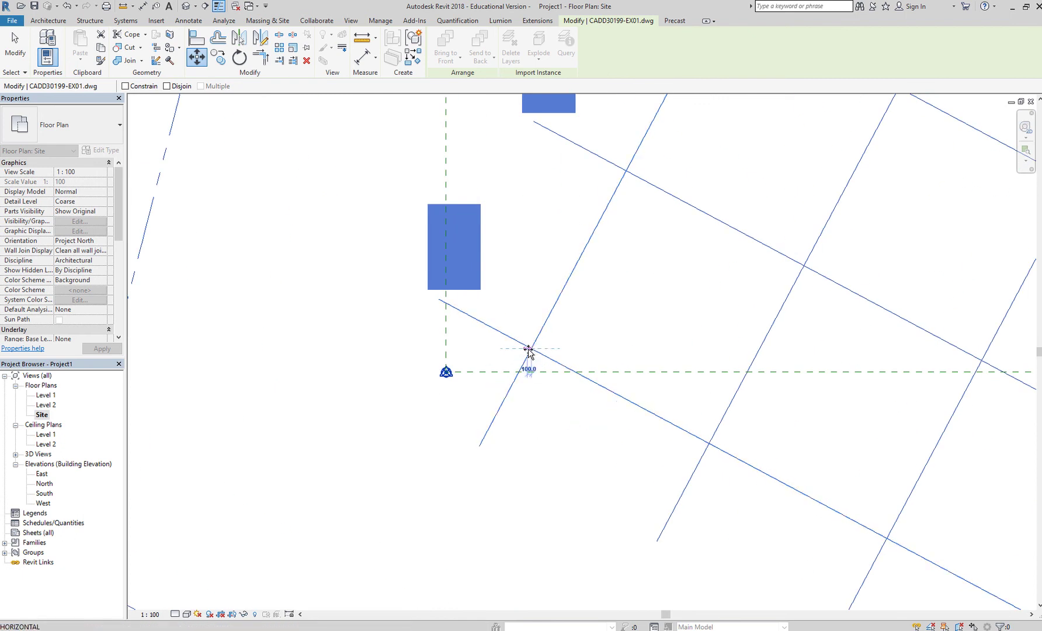
pyautogui.click(446, 372)
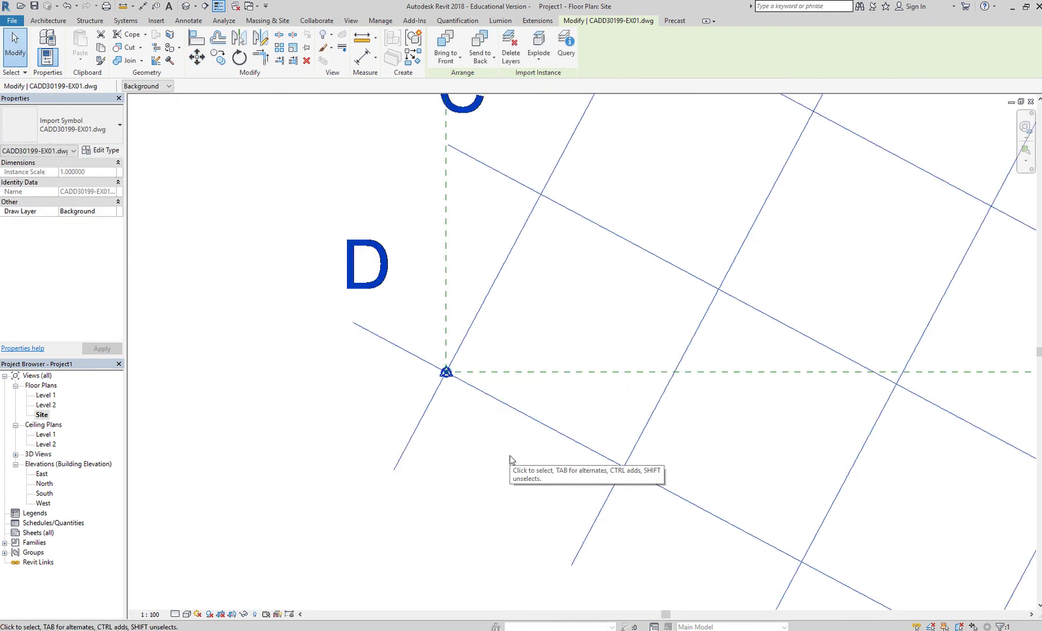
pyautogui.scroll(4, 459, 392)
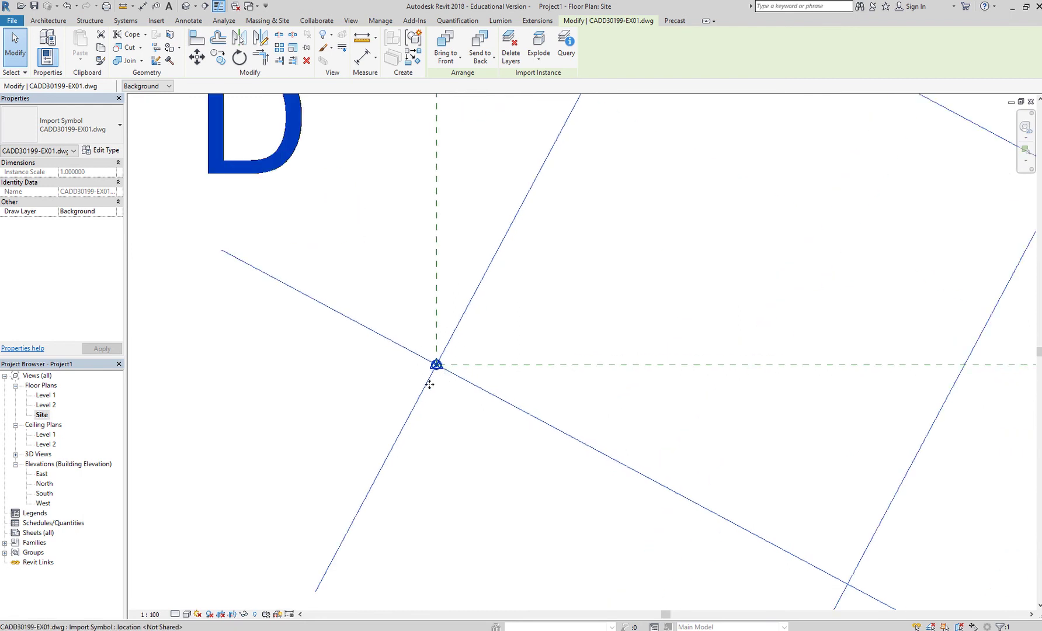
pyautogui.scroll(-4, 437, 395)
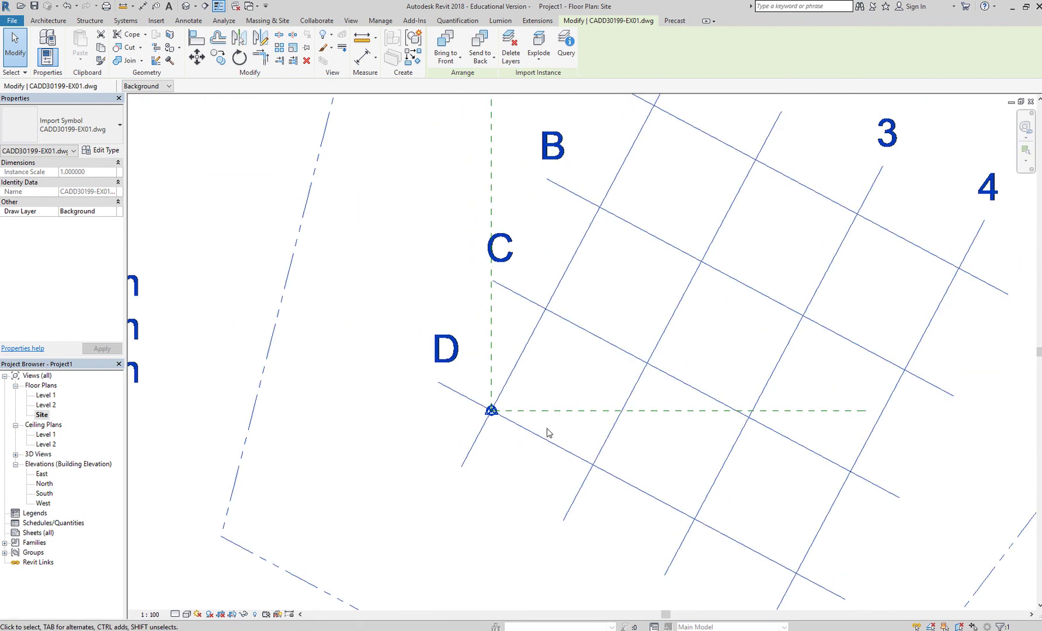
pyautogui.scroll(-6, 548, 432)
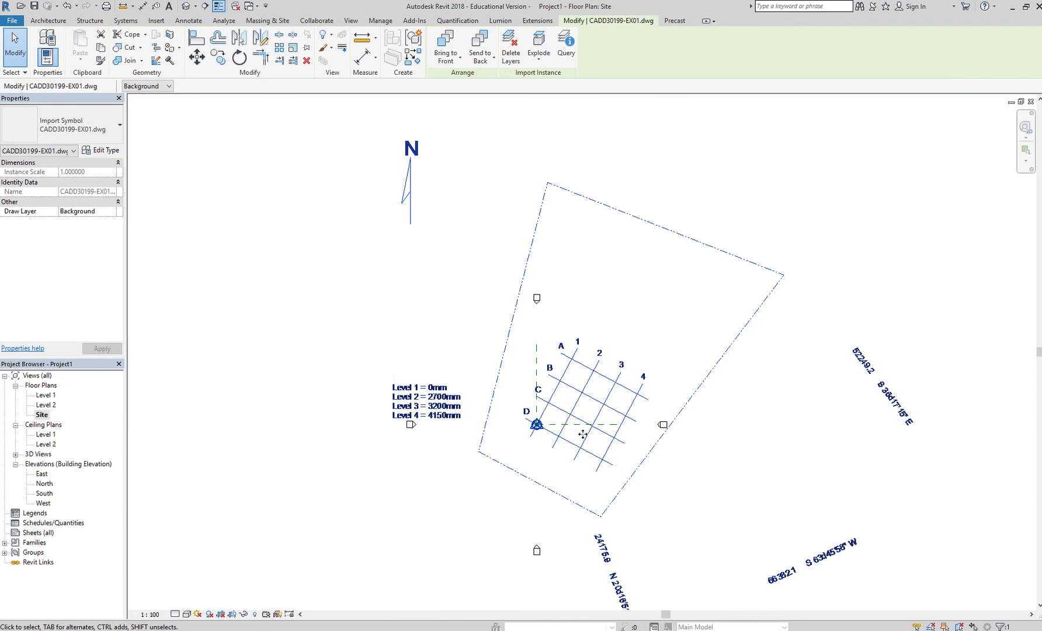
pyautogui.scroll(-5, 664, 458)
pyautogui.scroll(2, 641, 425)
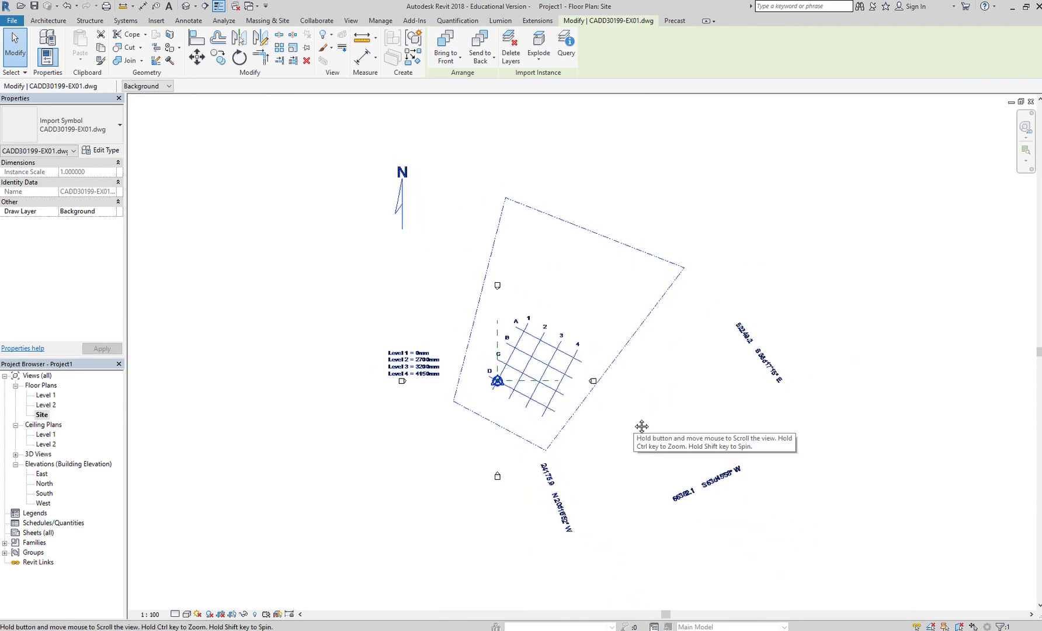